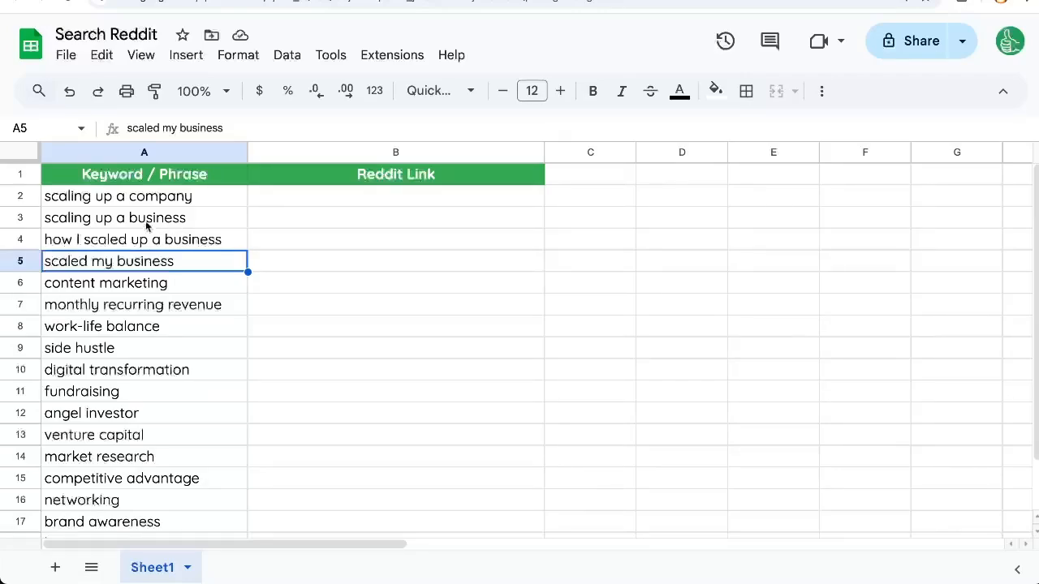
# Search Reddit in a new browser tab for the phrase in cell A2, "scaling up a company".
pyautogui.click(168, 202)
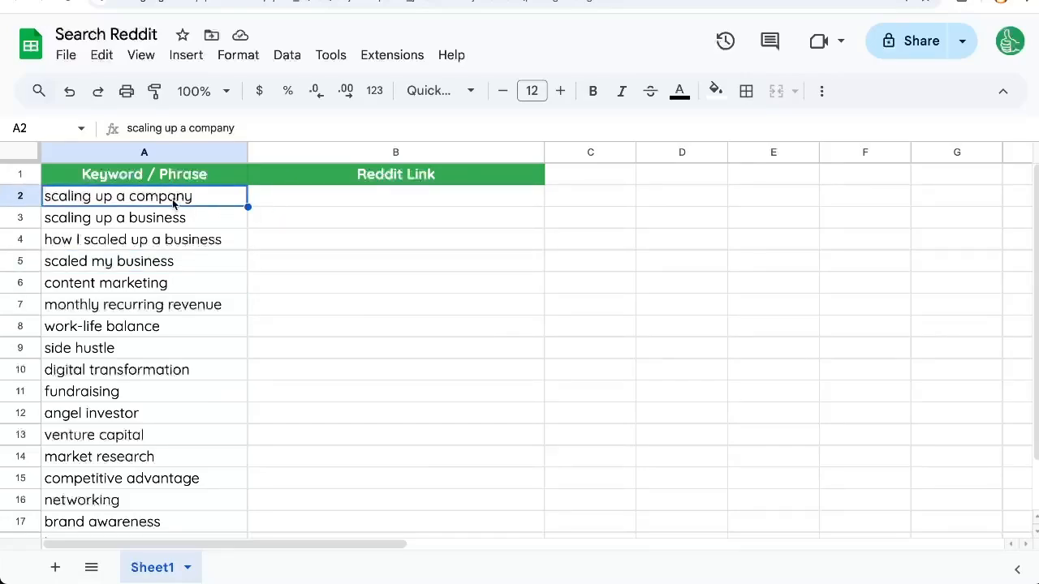
pyautogui.hotkey('ctrl', 'c')
pyautogui.hotkey('ctrl', 't')
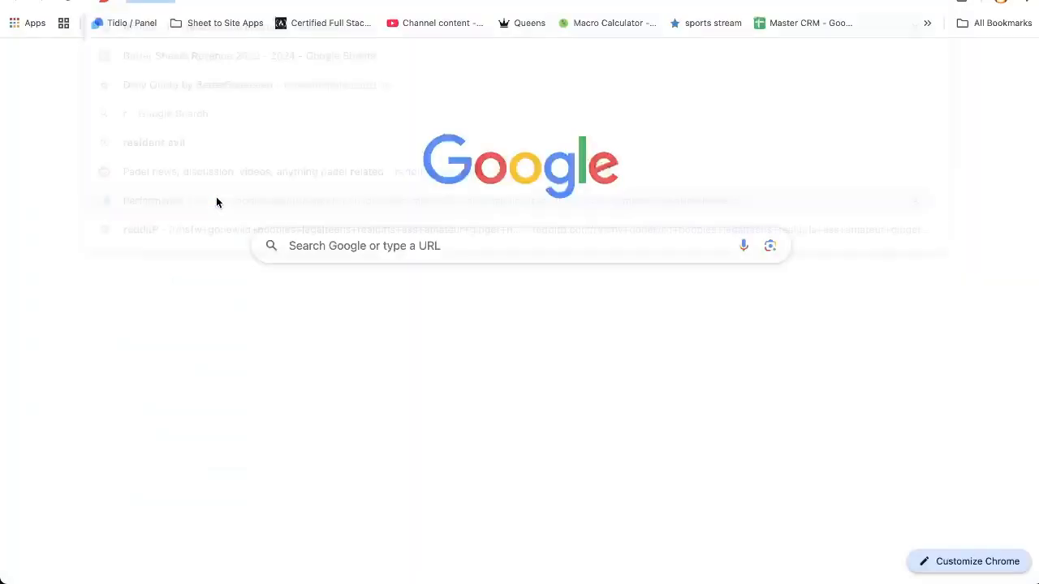
pyautogui.write('reddi')
pyautogui.press('Return')
pyautogui.click(399, 37)
pyautogui.hotkey('ctrl', 'v')
pyautogui.press('Return')
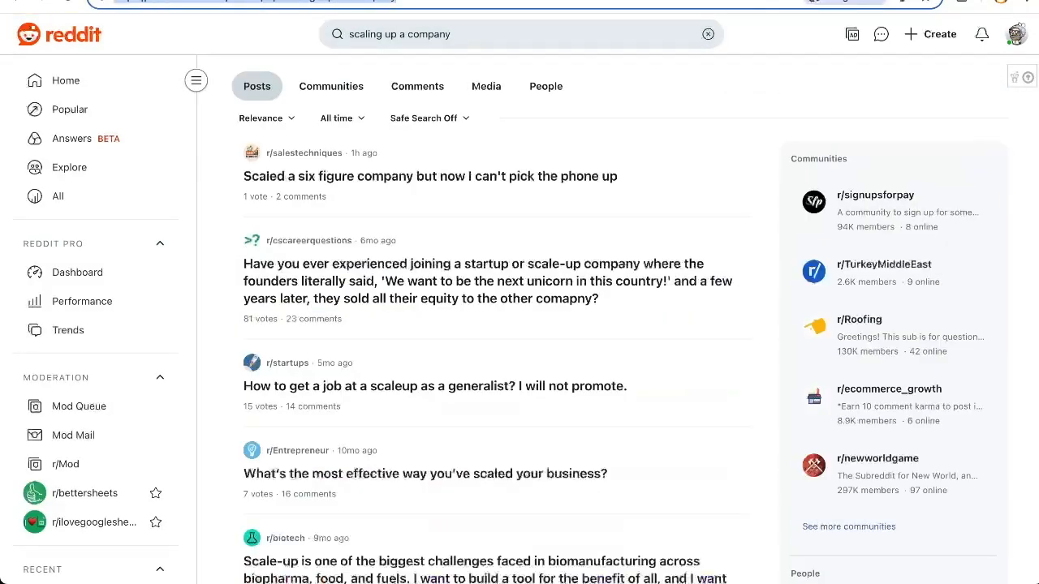
# Put the address of the Reddit search results into cell B2 of the Search Reddit spreadsheet.
pyautogui.click(169, 1)
pyautogui.click(284, 205)
pyautogui.hotkey('ctrl', 'v')
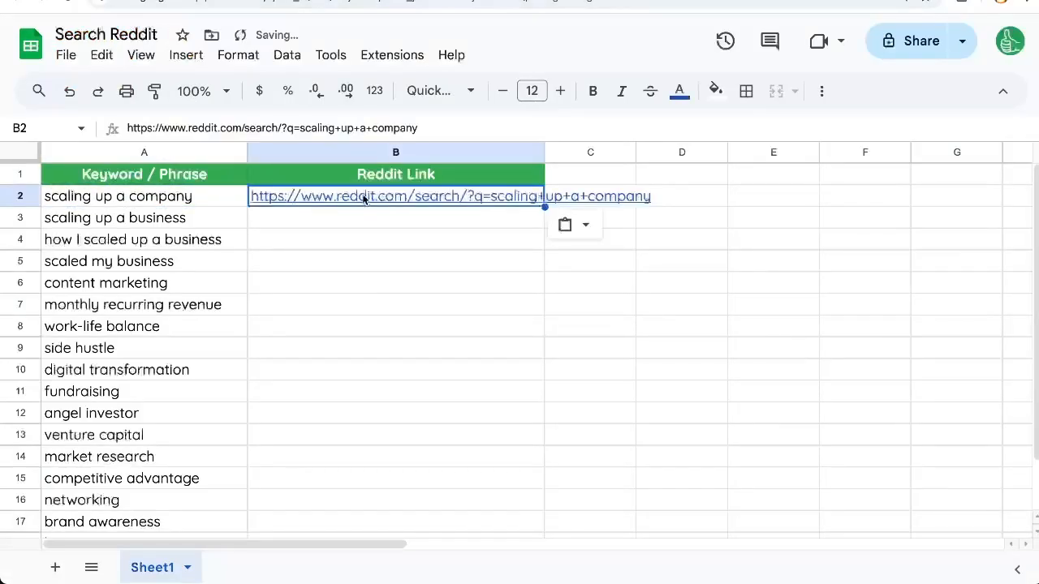
pyautogui.doubleClick(265, 205)
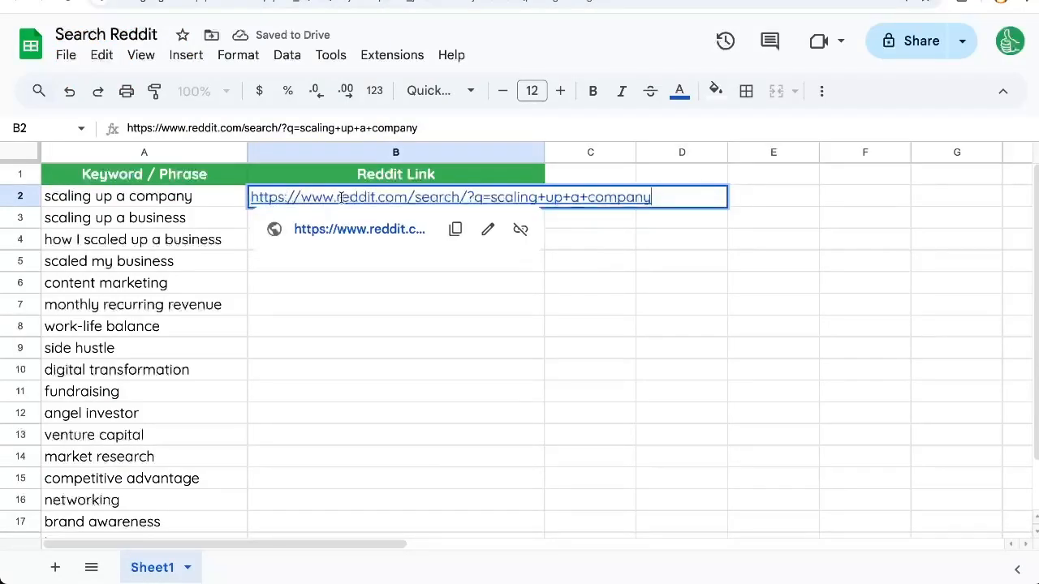
pyautogui.moveTo(339, 198); pyautogui.dragTo(458, 197)
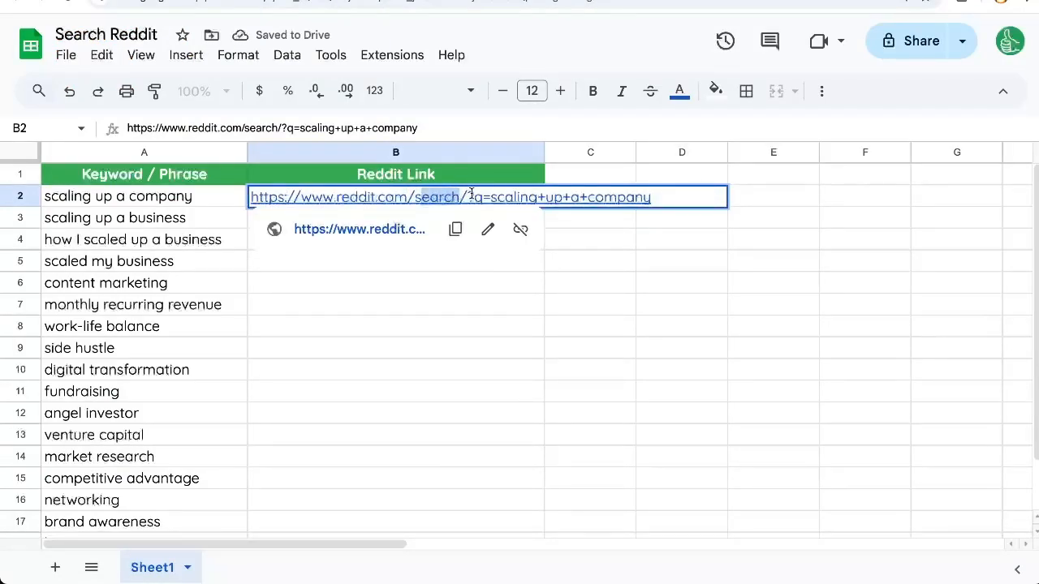
pyautogui.click(482, 196)
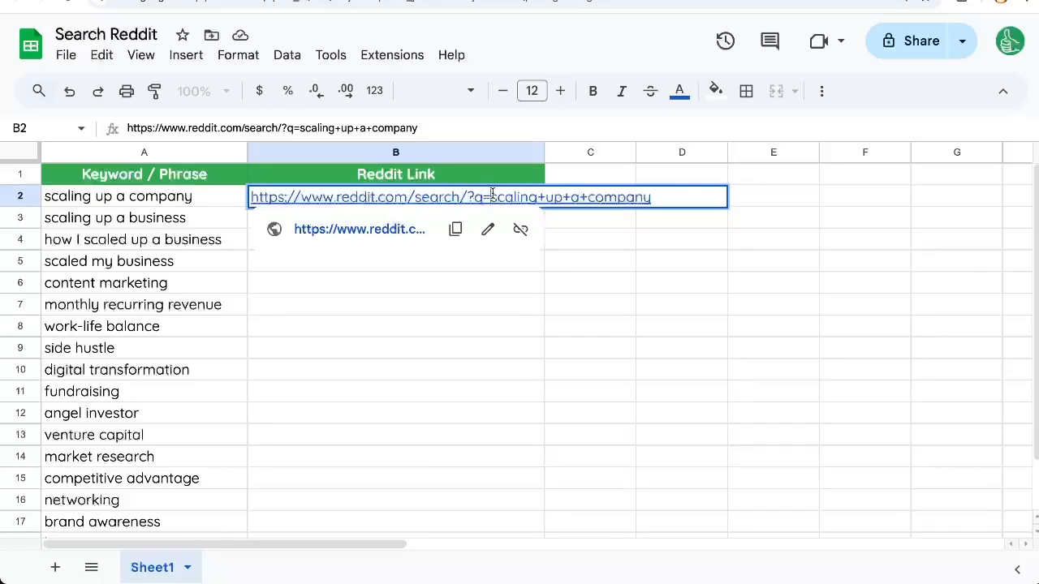
pyautogui.moveTo(494, 197); pyautogui.dragTo(658, 210)
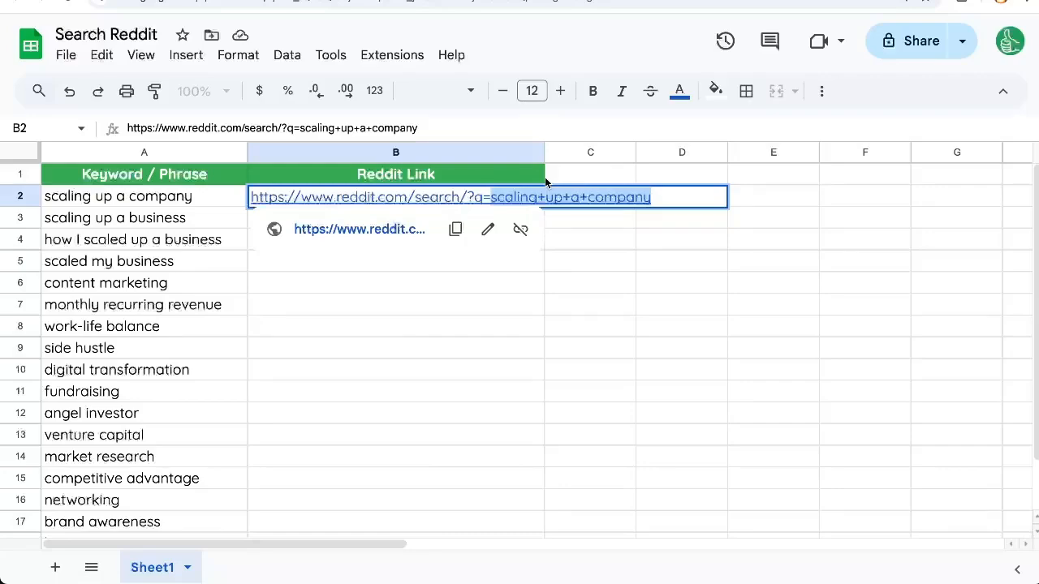
pyautogui.press('BackSpace')
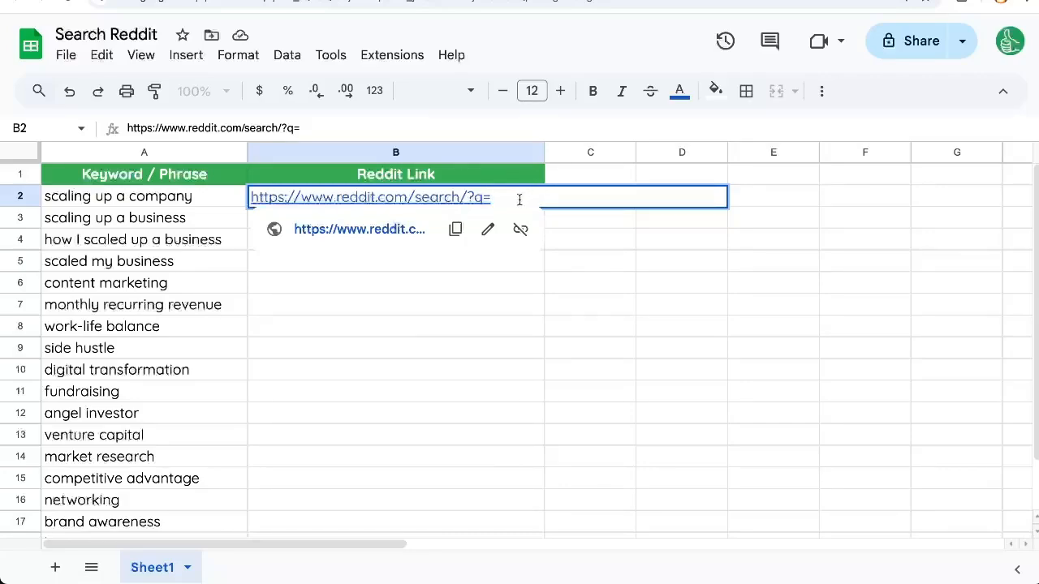
pyautogui.moveTo(495, 198); pyautogui.dragTo(241, 199)
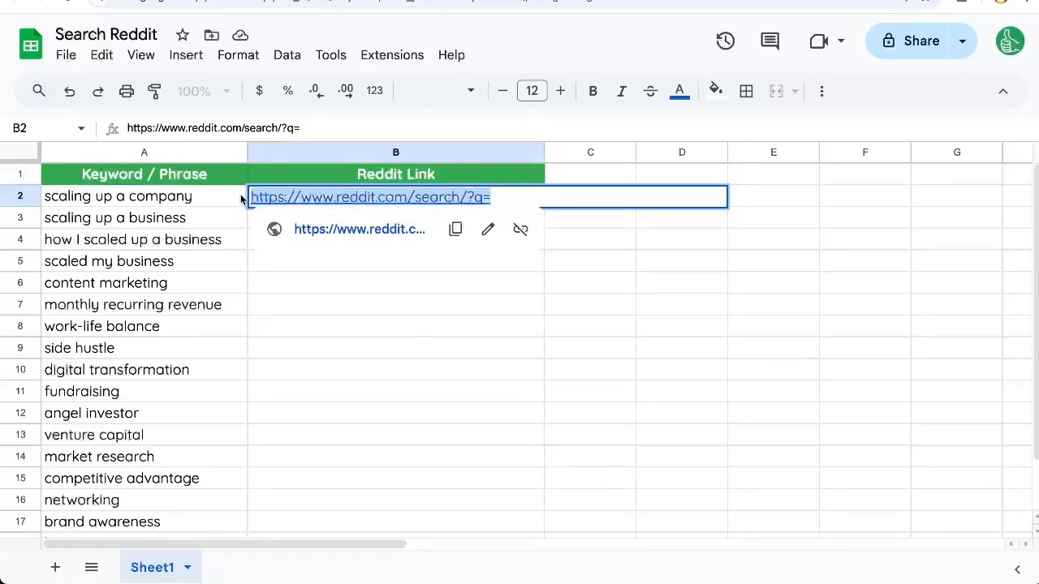
pyautogui.press('Return')
pyautogui.press('Up')
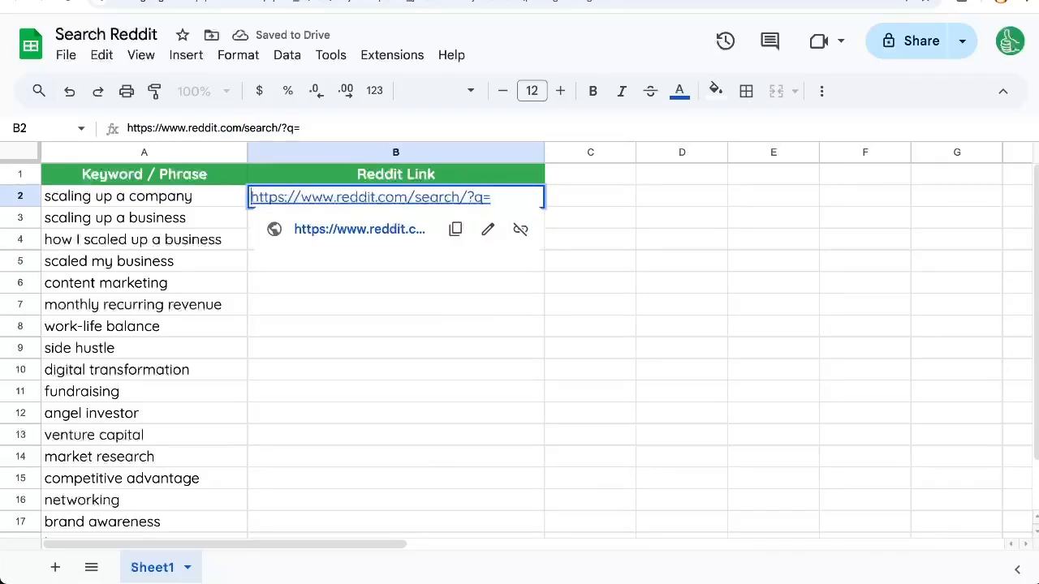
pyautogui.write('=HYPER')
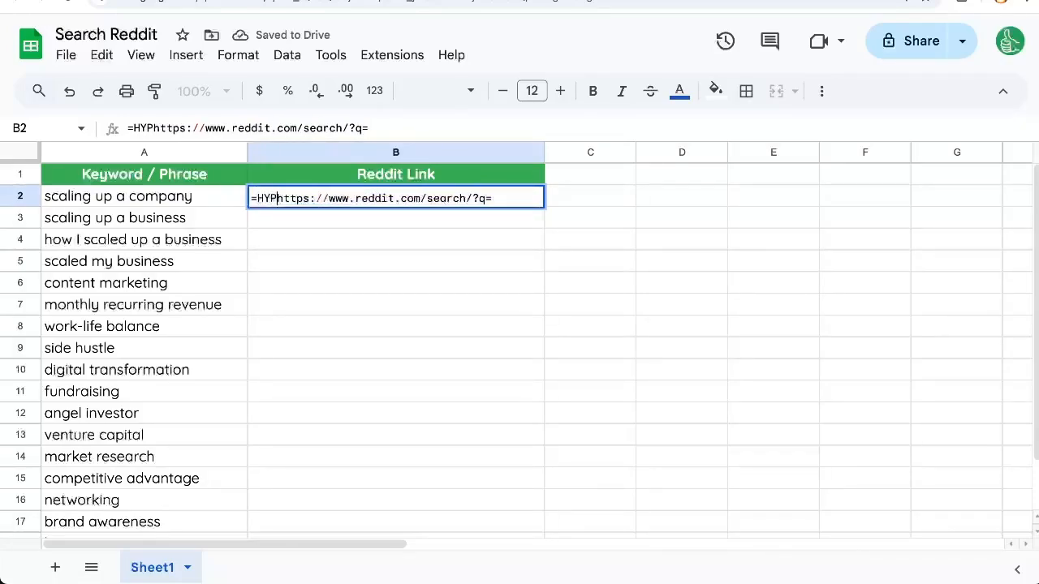
pyautogui.write('LINK("')
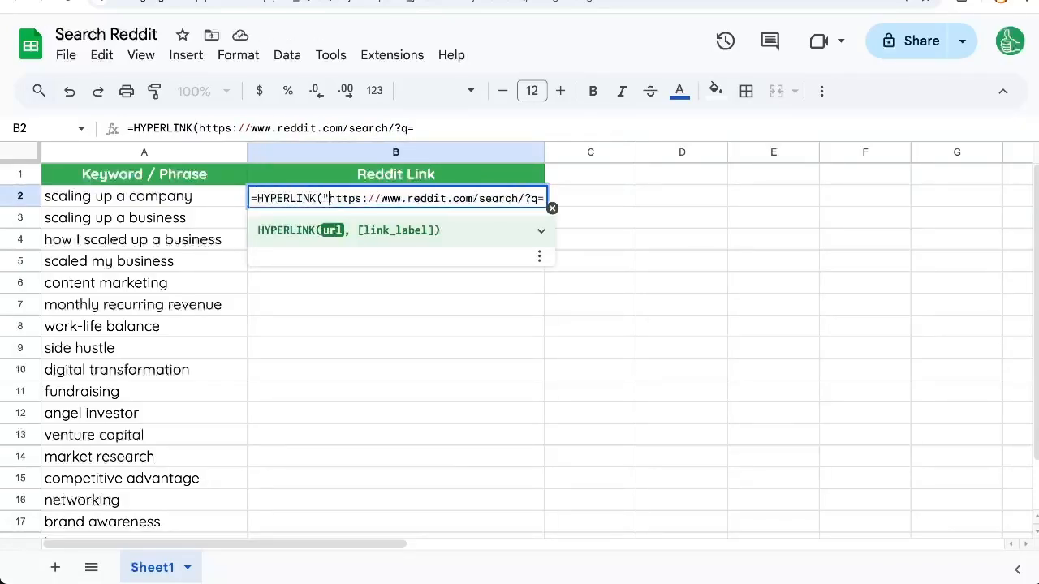
pyautogui.press('End')
pyautogui.write('"')
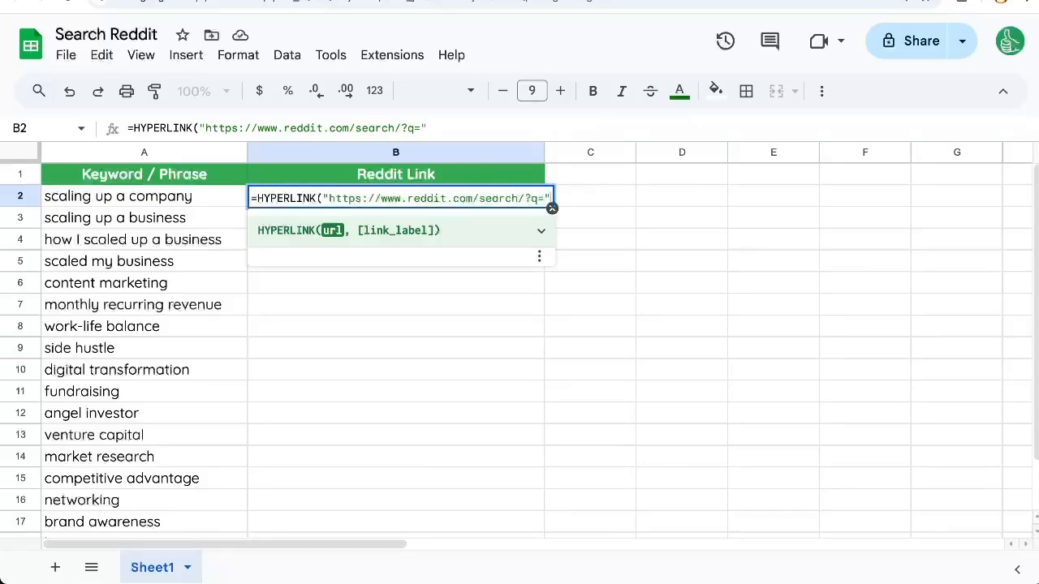
pyautogui.write('&')
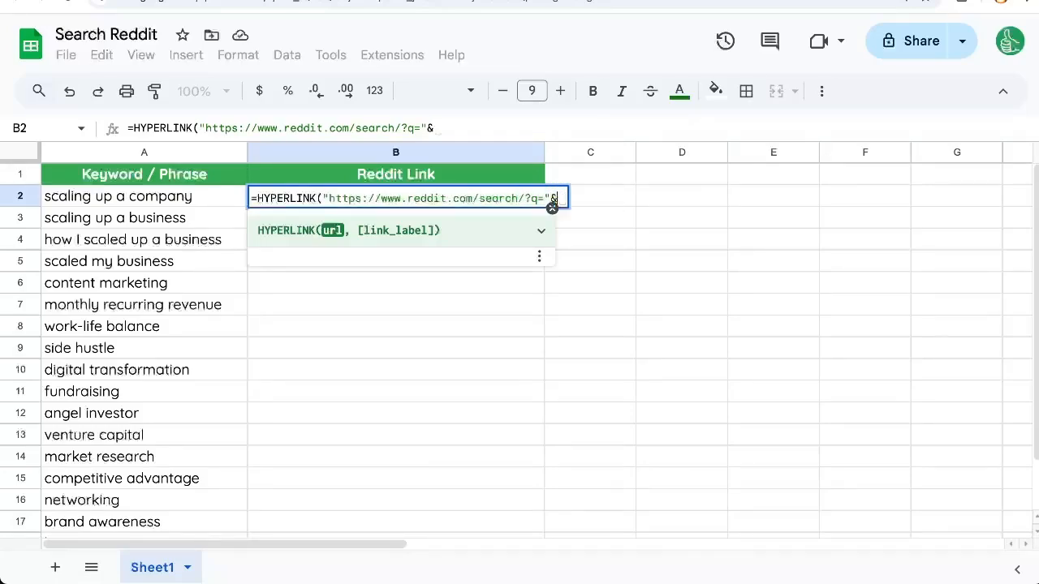
pyautogui.click(188, 198)
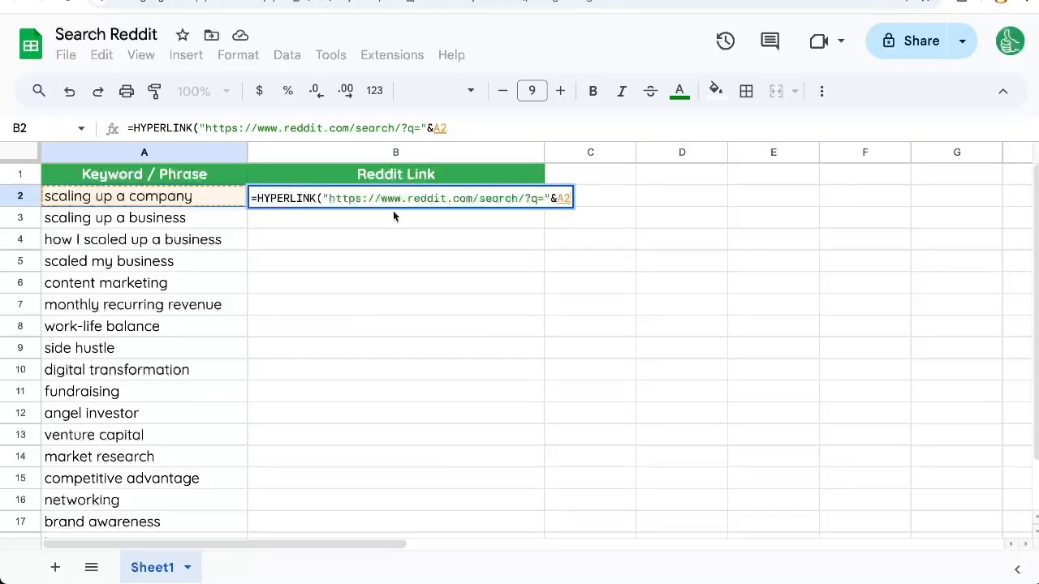
pyautogui.press('Return')
pyautogui.press('Up')
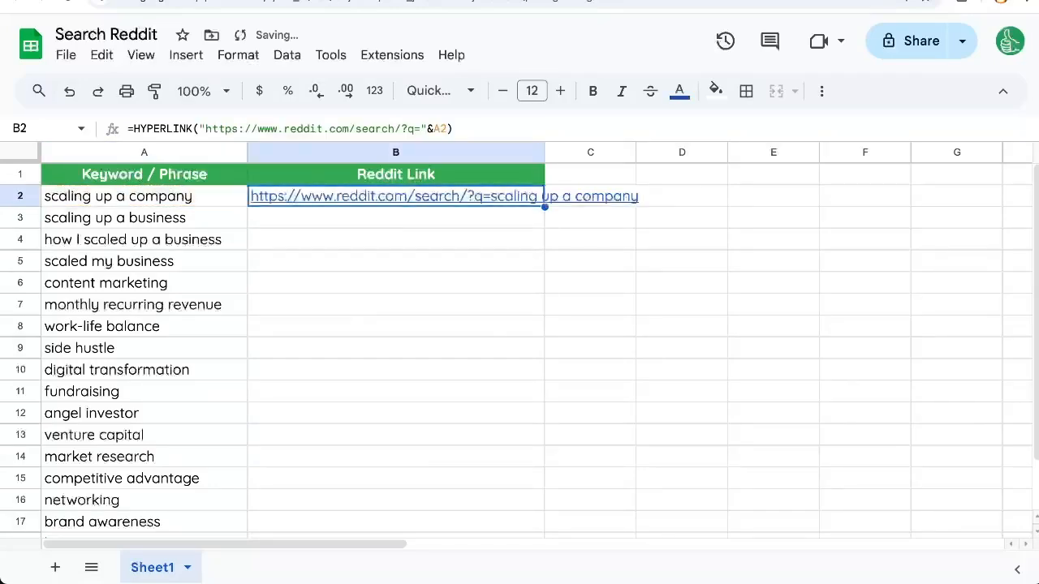
pyautogui.moveTo(547, 156); pyautogui.dragTo(712, 156)
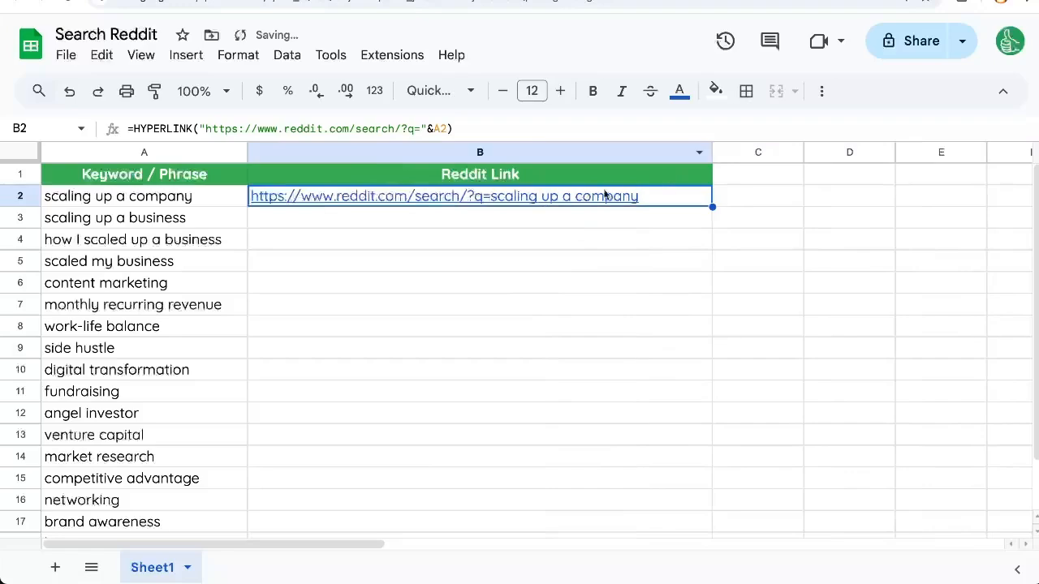
# Wrap the A2 reference in B2's HYPERLINK formula in ENCODEURL, giving &ENCODEURL(A2)).
pyautogui.moveTo(509, 201)
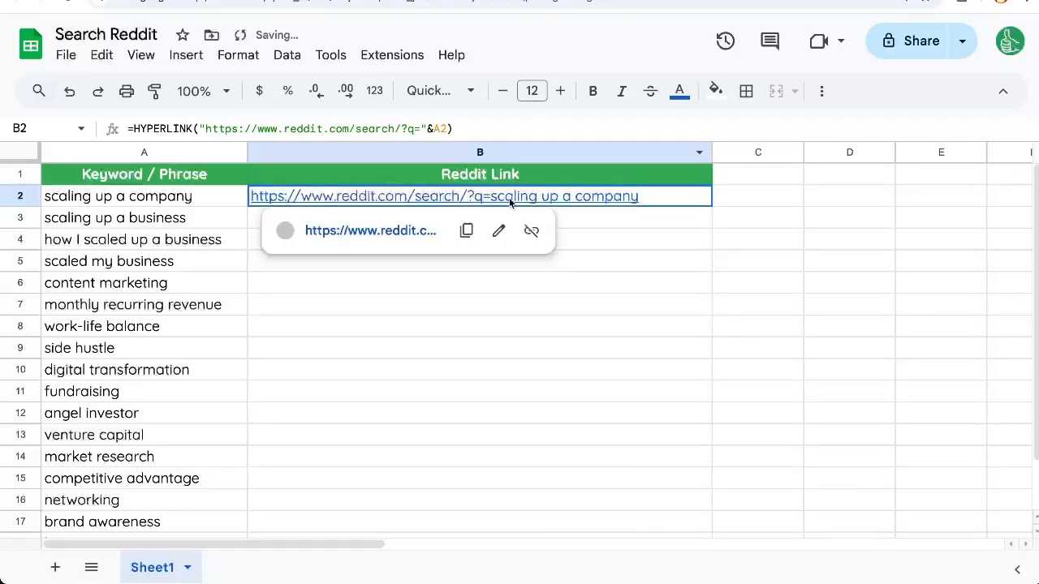
pyautogui.doubleClick(561, 198)
pyautogui.click(558, 197)
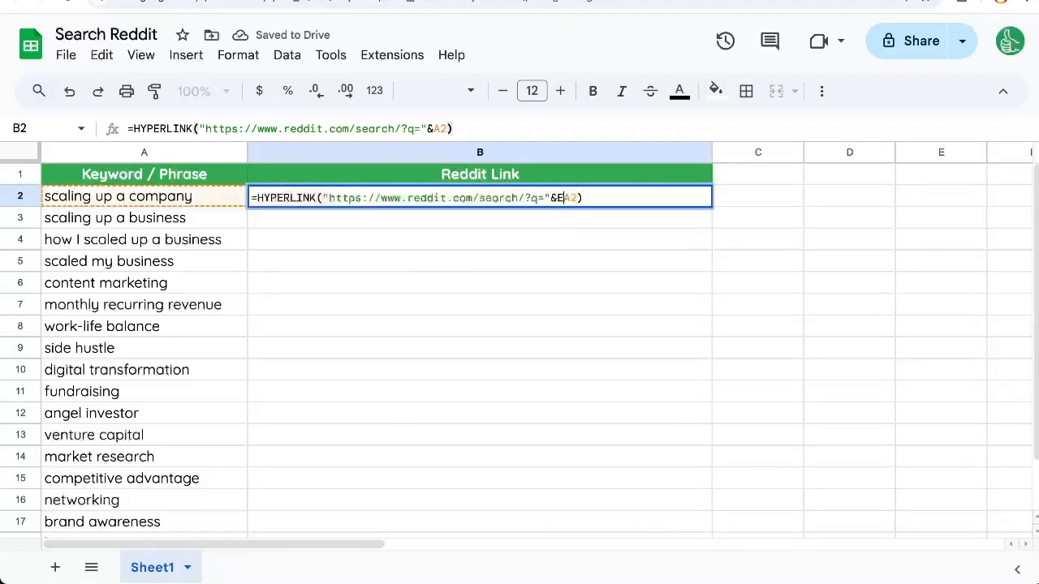
pyautogui.write('ENCODEURL(')
pyautogui.press('End')
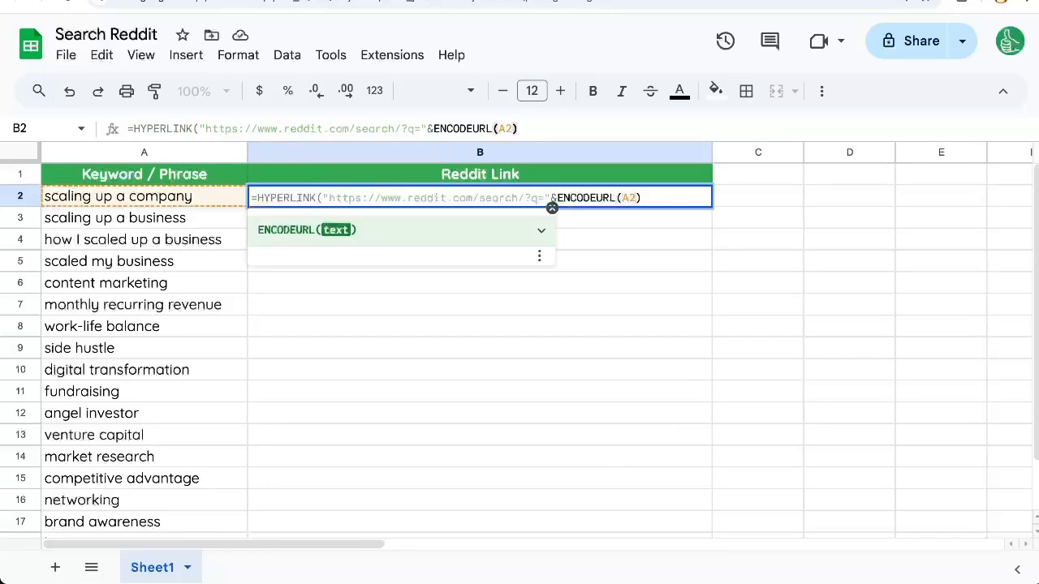
pyautogui.write(')')
pyautogui.press('Return')
pyautogui.press('Up')
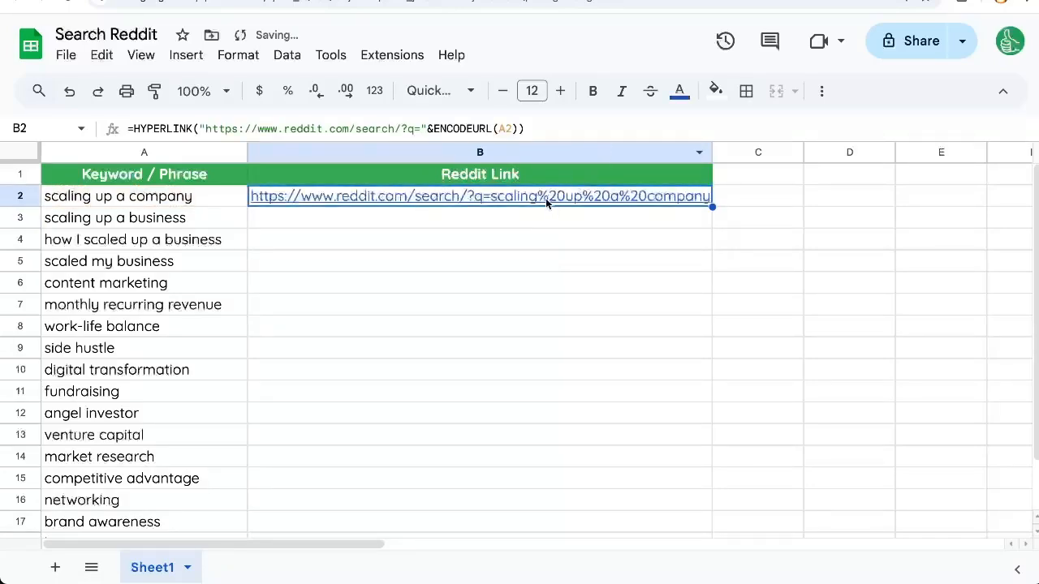
# Open the link in B2 and examine the resulting Reddit search page's address and query.
pyautogui.moveTo(545, 198)
pyautogui.hotkey('ctrl', 'c')
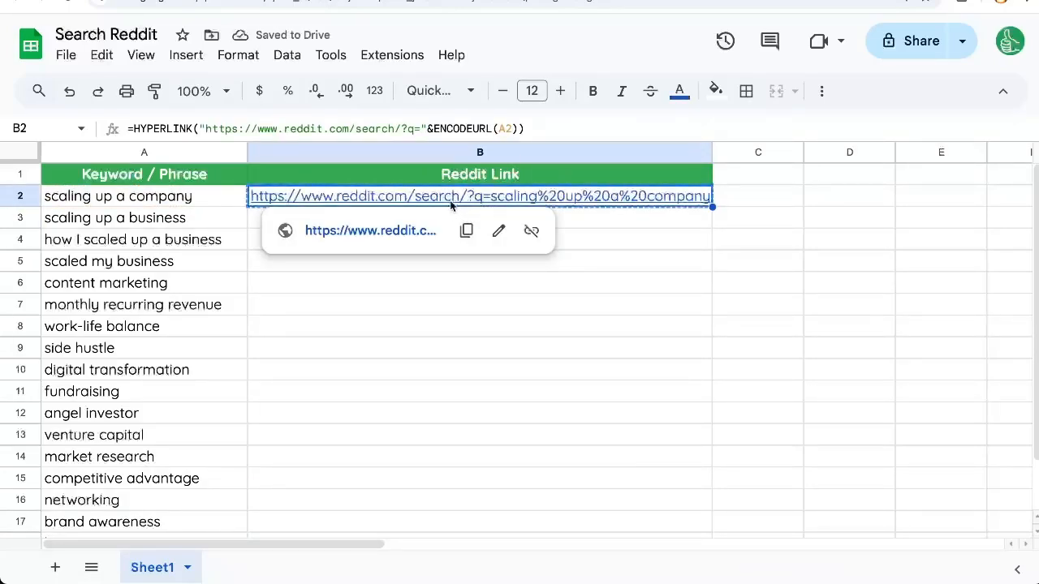
pyautogui.click(364, 231)
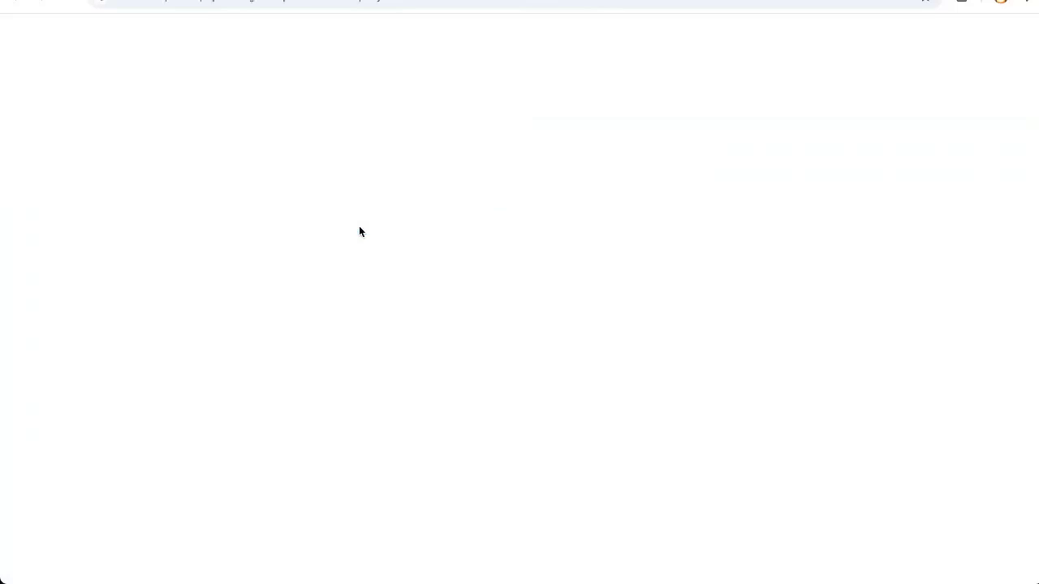
pyautogui.click(254, 4)
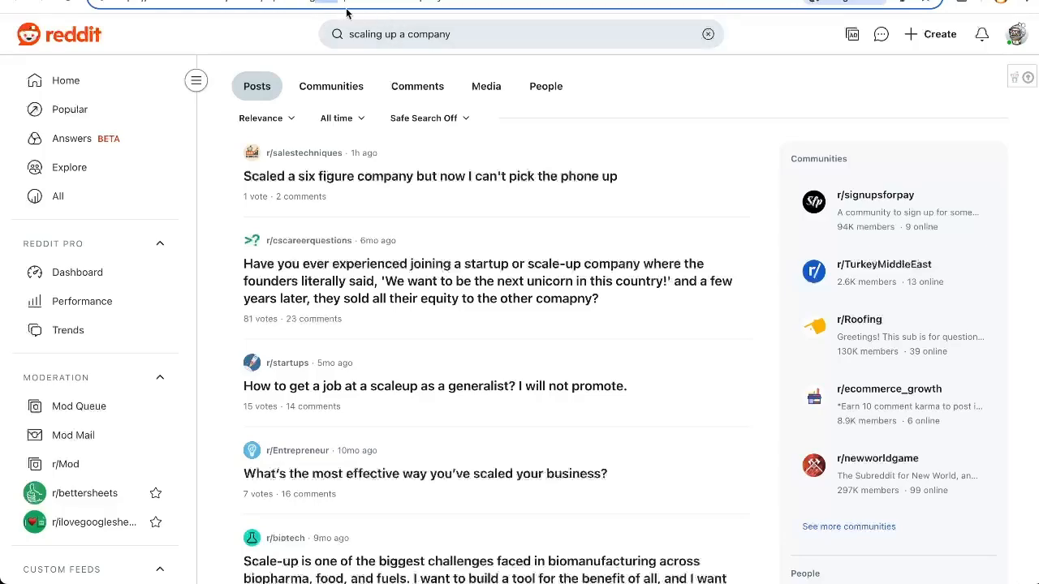
pyautogui.click(369, 35)
pyautogui.click(264, 33)
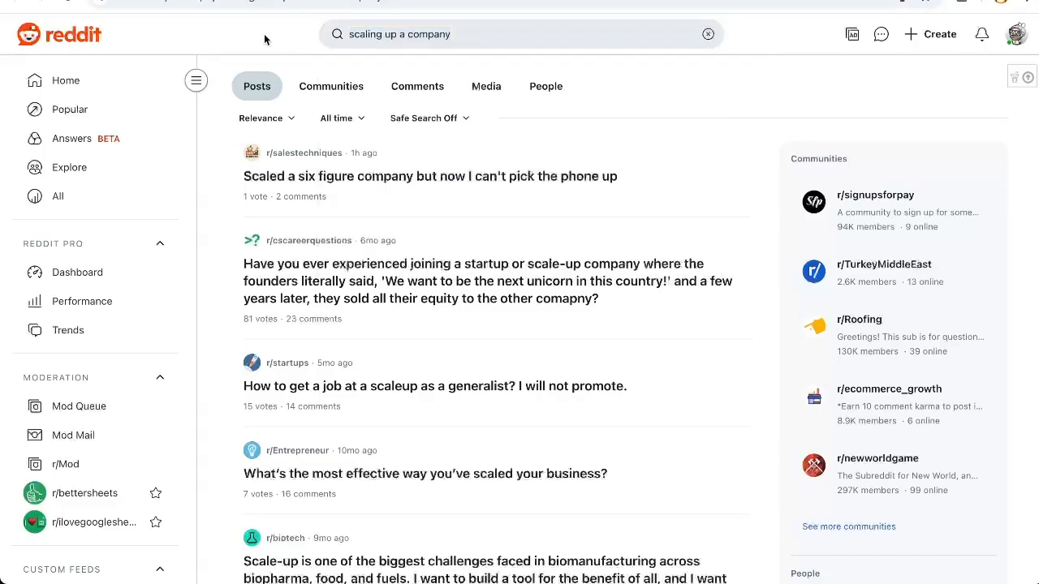
pyautogui.click(372, 33)
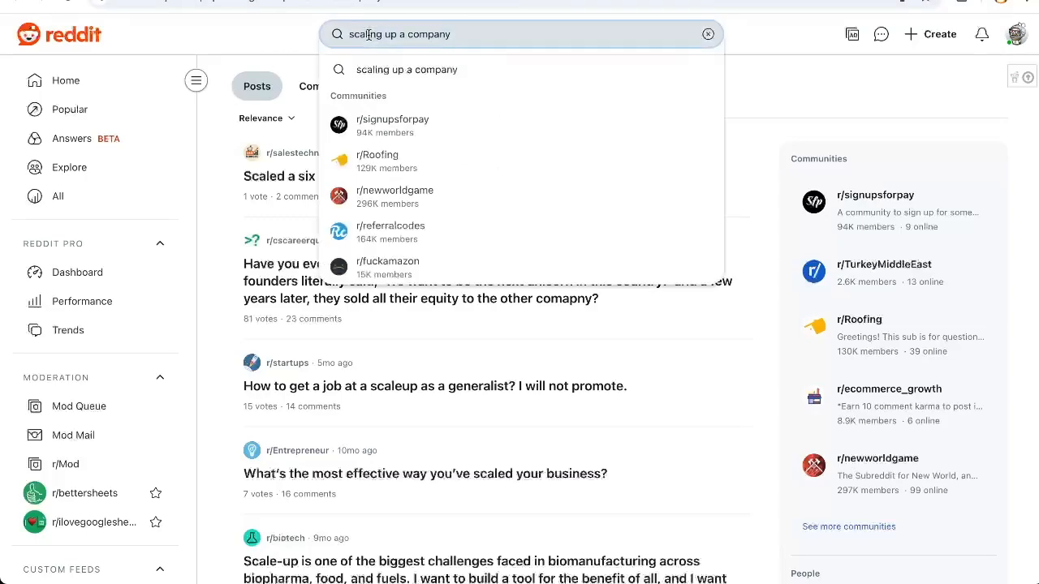
# Back in the spreadsheet, copy the link formula from B2 down to cells B3 through B9.
pyautogui.click(167, 2)
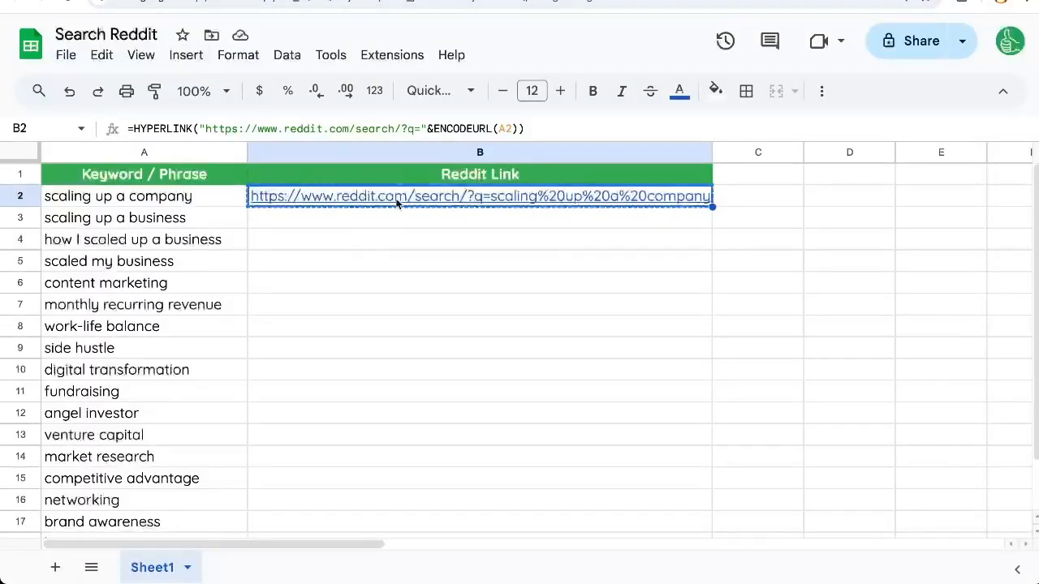
pyautogui.press('super+c')
pyautogui.press('Down')
pyautogui.press('super+v')
pyautogui.press('Down')
pyautogui.press('super+v')
pyautogui.press('Down')
pyautogui.press('super+v')
pyautogui.press('Down')
pyautogui.press('super+v')
pyautogui.press('Down')
pyautogui.press('super+v')
pyautogui.press('Down')
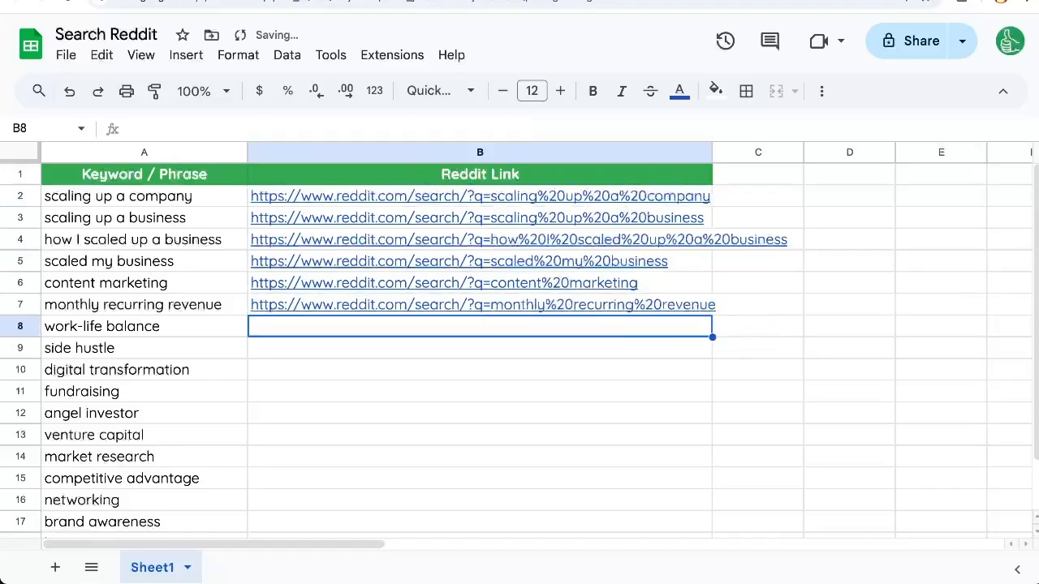
pyautogui.press('super+v')
pyautogui.press('Down')
pyautogui.press('super+v')
pyautogui.press('Down')
pyautogui.click(341, 278)
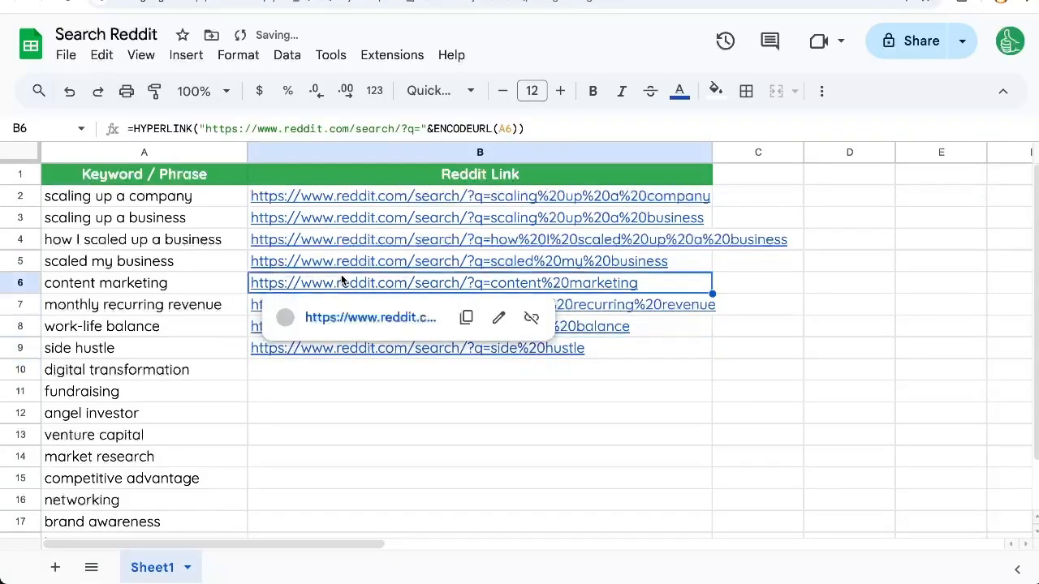
pyautogui.click(217, 283)
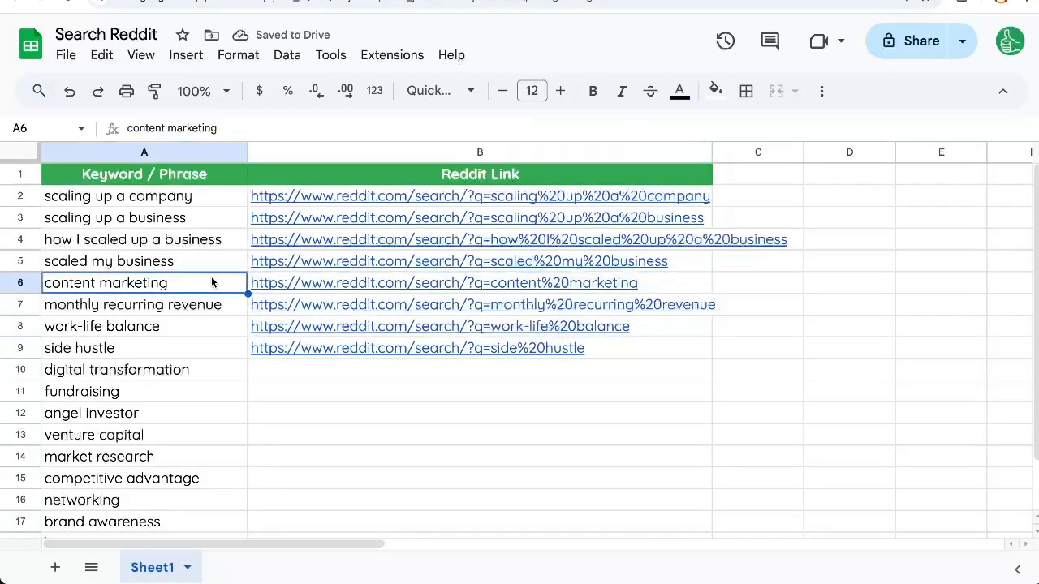
# Add "REDDIT" as the link label in B2's HYPERLINK formula, after ENCODEURL(A2).
pyautogui.click(373, 202)
pyautogui.moveTo(374, 203); pyautogui.dragTo(380, 395)
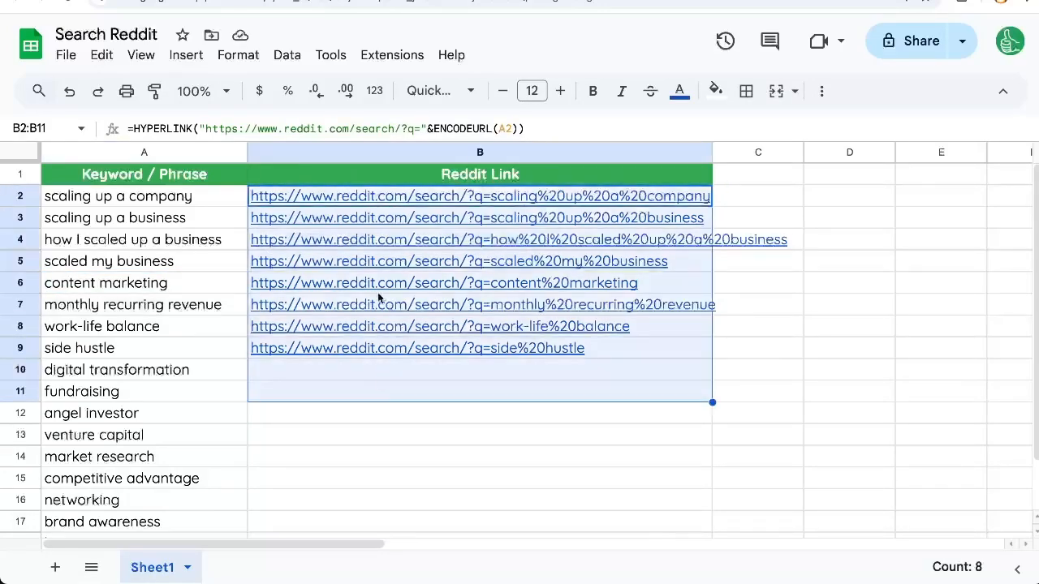
pyautogui.click(381, 200)
pyautogui.doubleClick(382, 201)
pyautogui.click(257, 198)
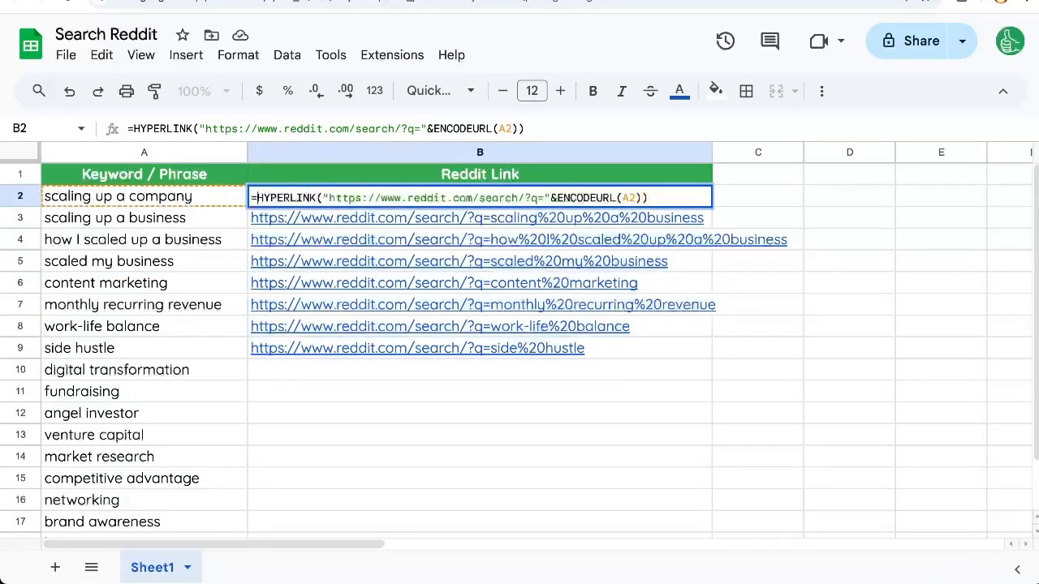
pyautogui.click(644, 198)
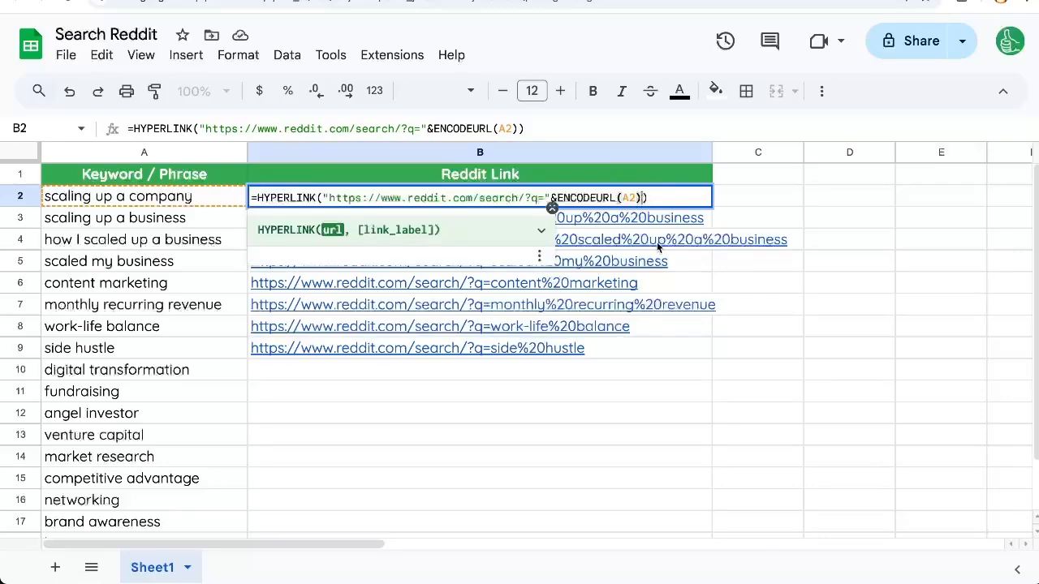
pyautogui.write(',"RE')
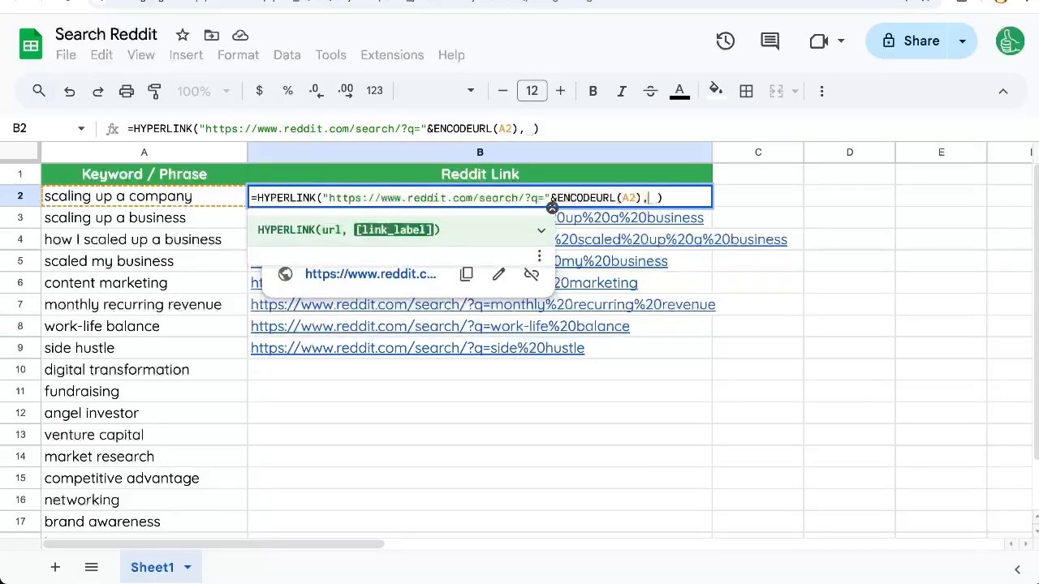
pyautogui.write('DDIT')
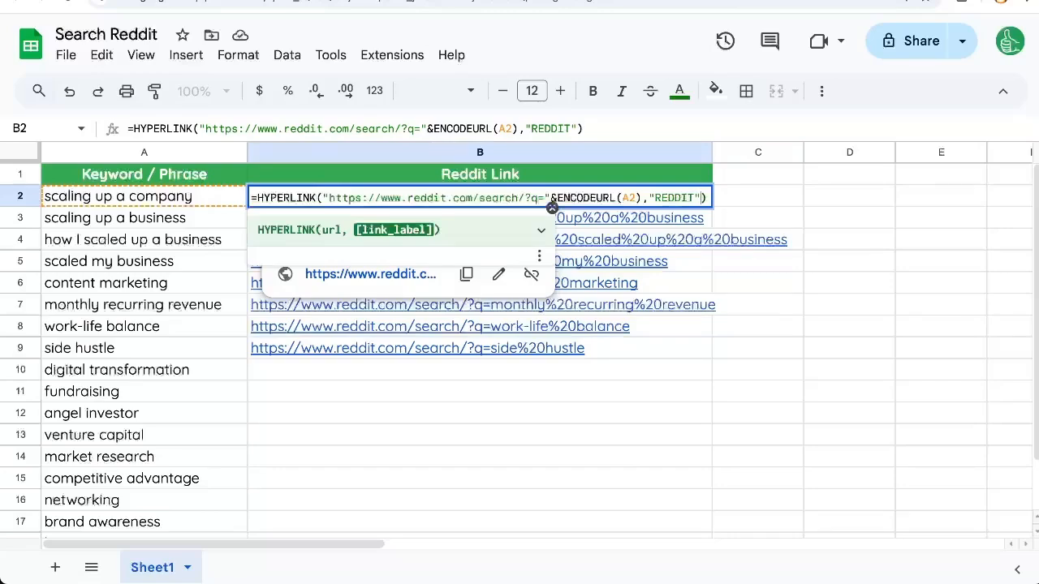
pyautogui.press('Return')
# Copy B2's labelled link formula down column B for all keywords and fit the column's width to its contents.
pyautogui.press('Up')
pyautogui.hotkey('ctrl', 'c')
pyautogui.hotkey('ctrl', 'shift', 'Down')
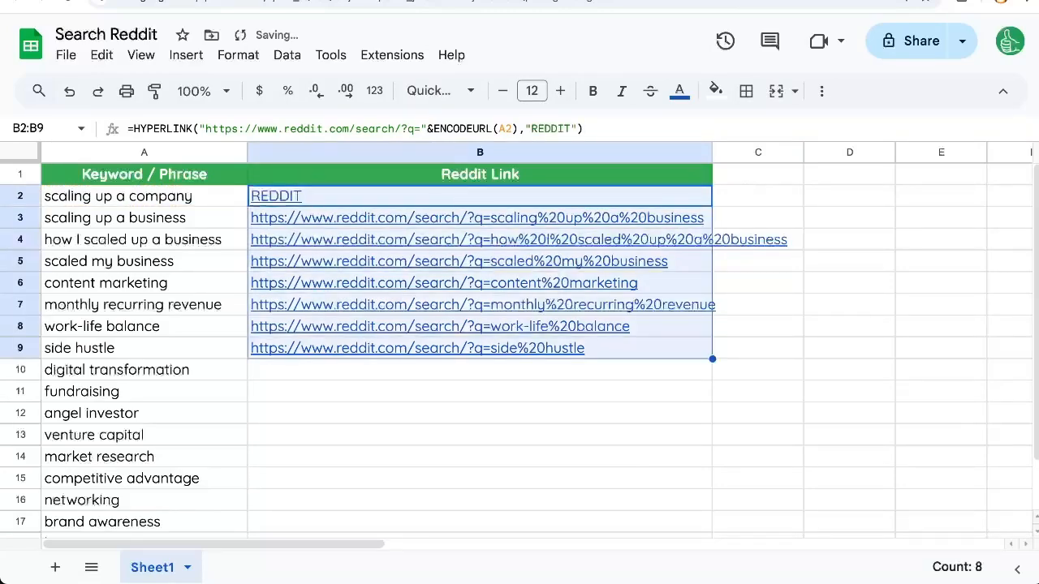
pyautogui.hotkey('ctrl', 'shift', 'Down')
pyautogui.hotkey('ctrl', 'v')
pyautogui.hotkey('ctrl', 'Up')
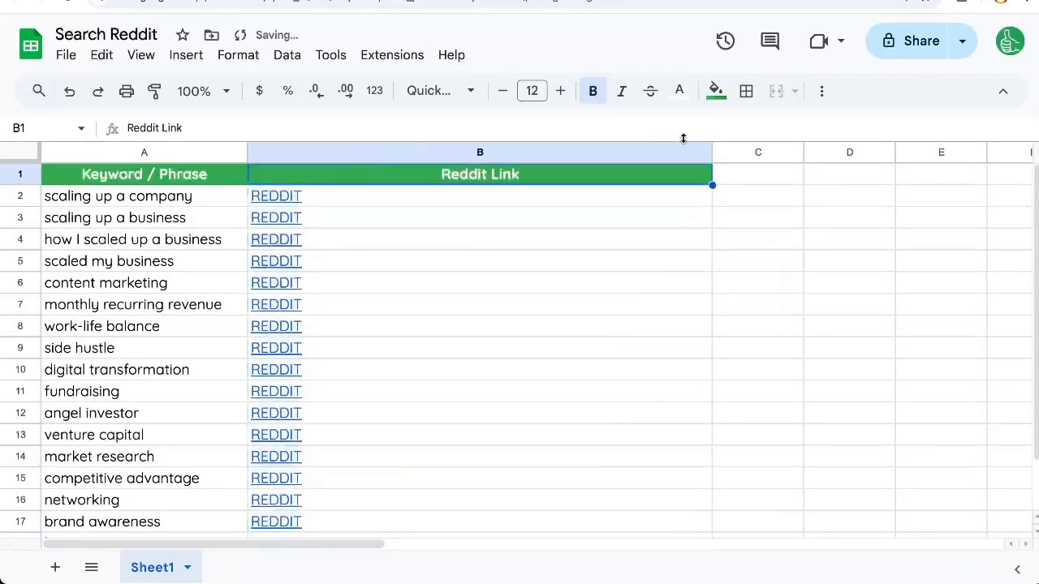
pyautogui.doubleClick(712, 152)
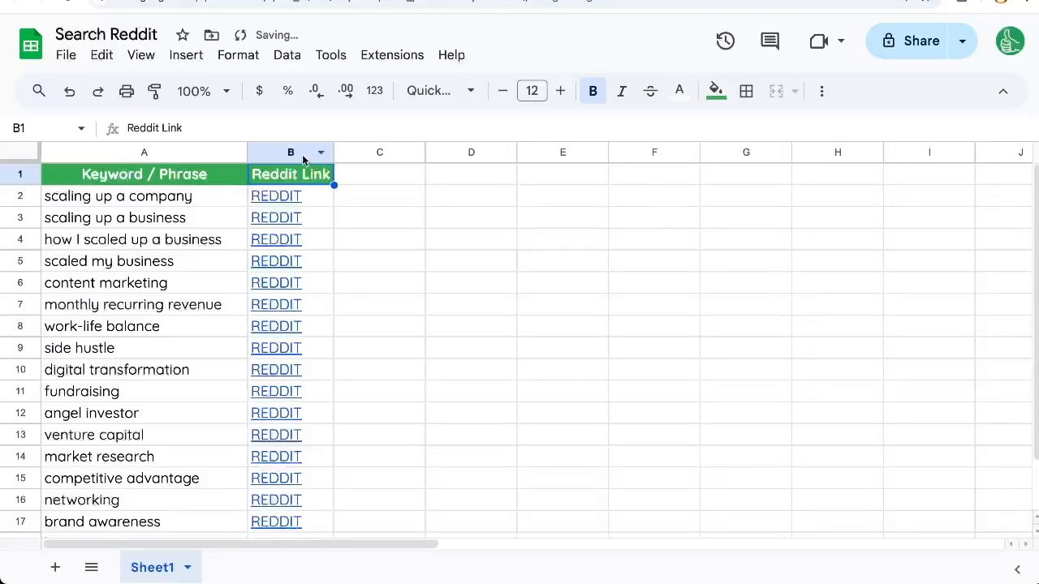
# Preview the labelled links in B2 and B4 and open the Reddit search for "digital transformation" from B10.
pyautogui.click(287, 196)
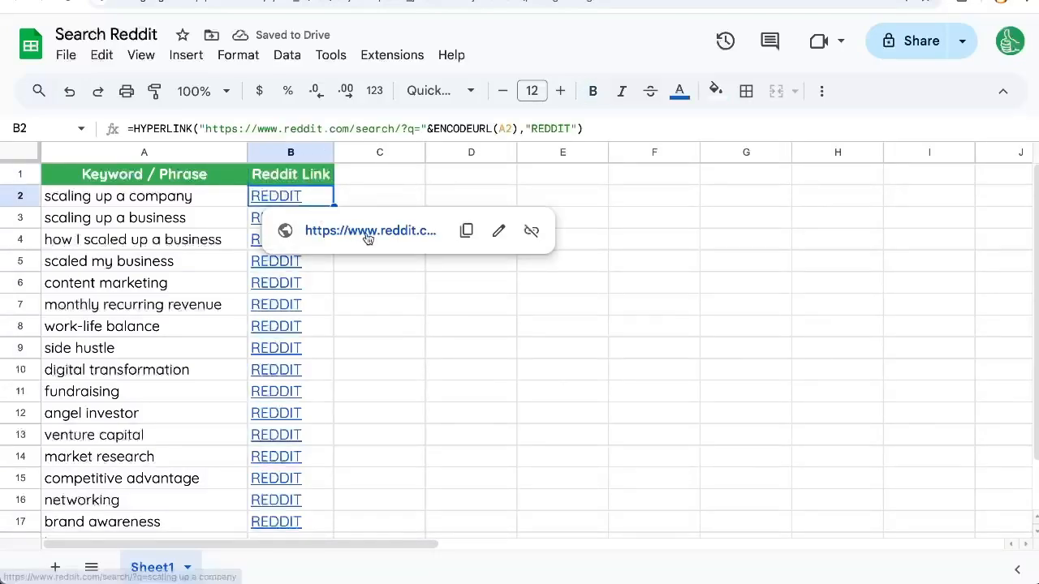
pyautogui.click(193, 218)
pyautogui.click(137, 396)
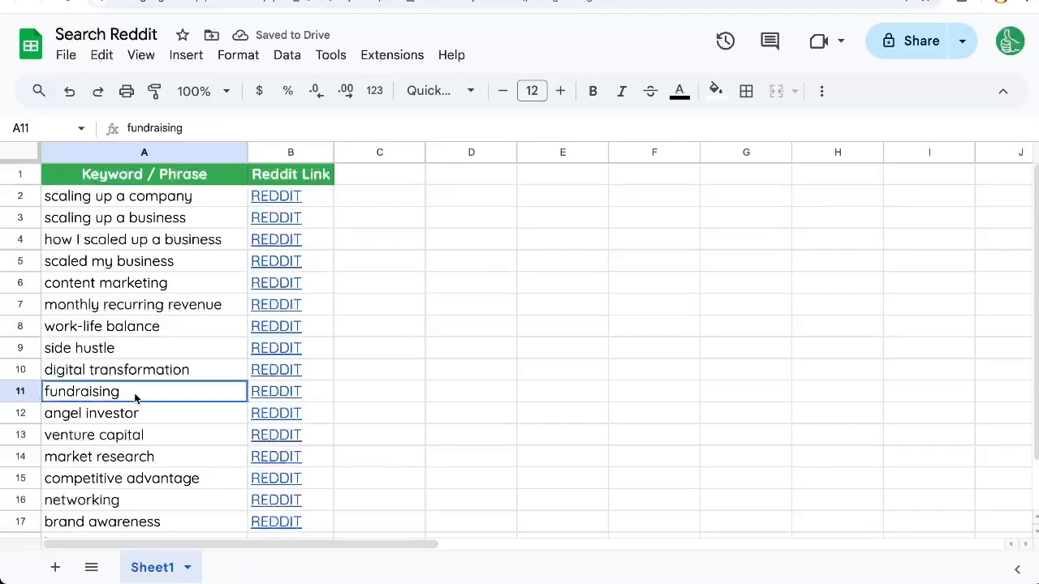
pyautogui.click(162, 372)
pyautogui.click(257, 371)
pyautogui.click(333, 397)
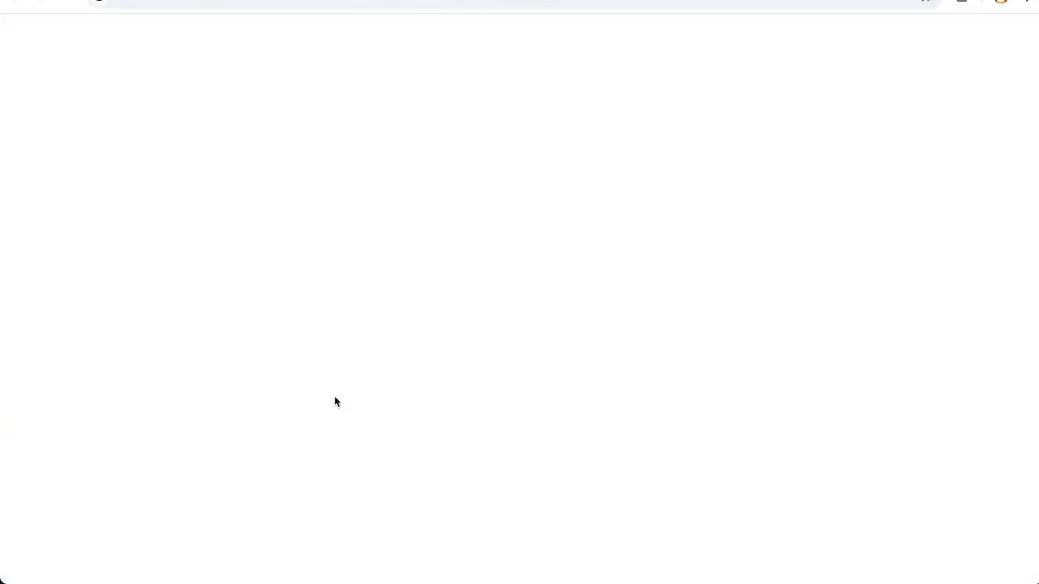
pyautogui.moveTo(365, 33); pyautogui.dragTo(517, 30)
pyautogui.click(305, 241)
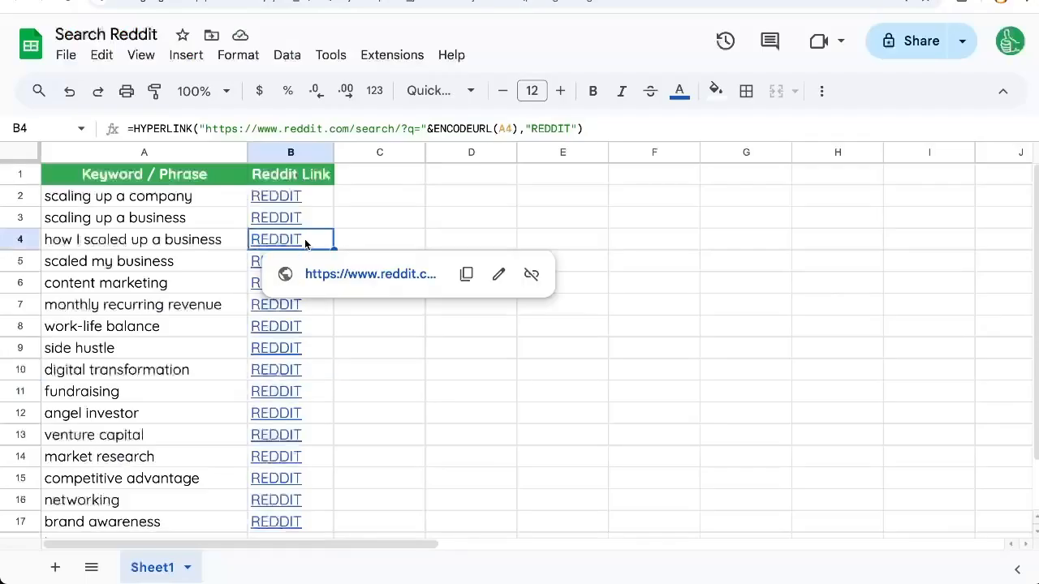
pyautogui.click(171, 261)
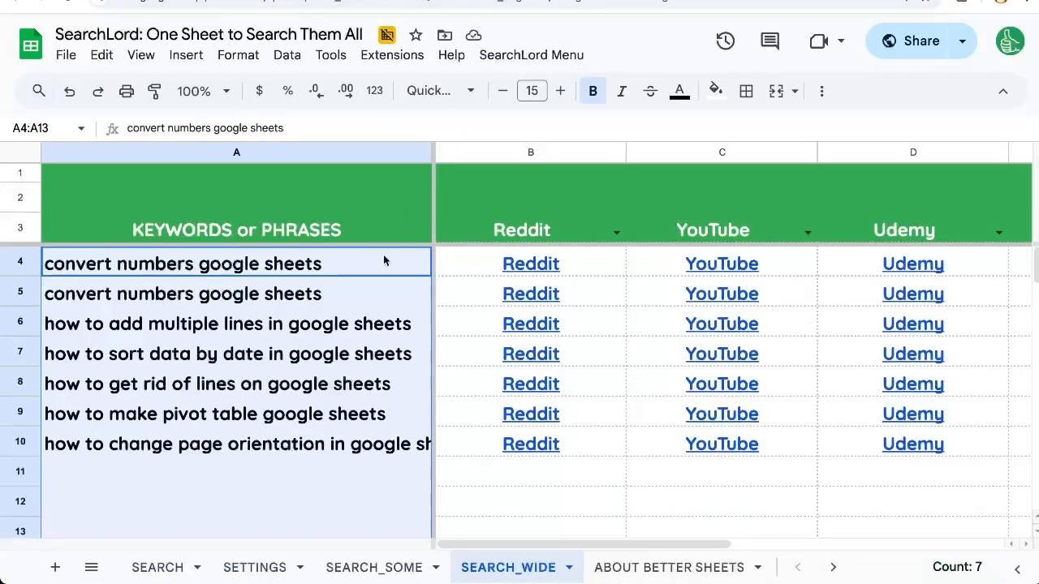
pyautogui.click(383, 261)
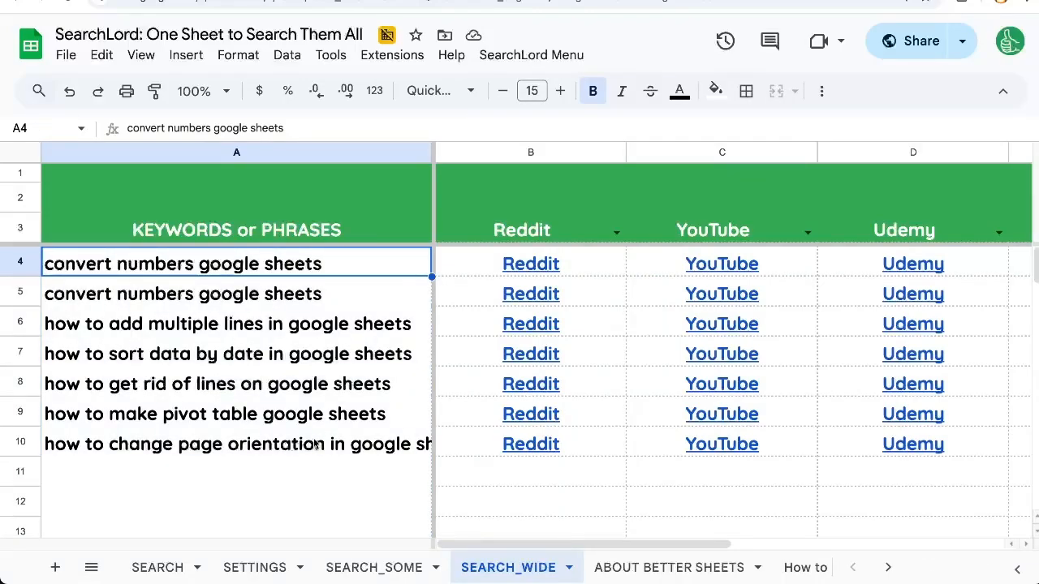
# In the SearchLord spreadsheet, show the SEARCH sheet and examine the search link formula in the Reddit row.
pyautogui.click(154, 568)
pyautogui.scroll(3, 244, 365)
pyautogui.click(172, 309)
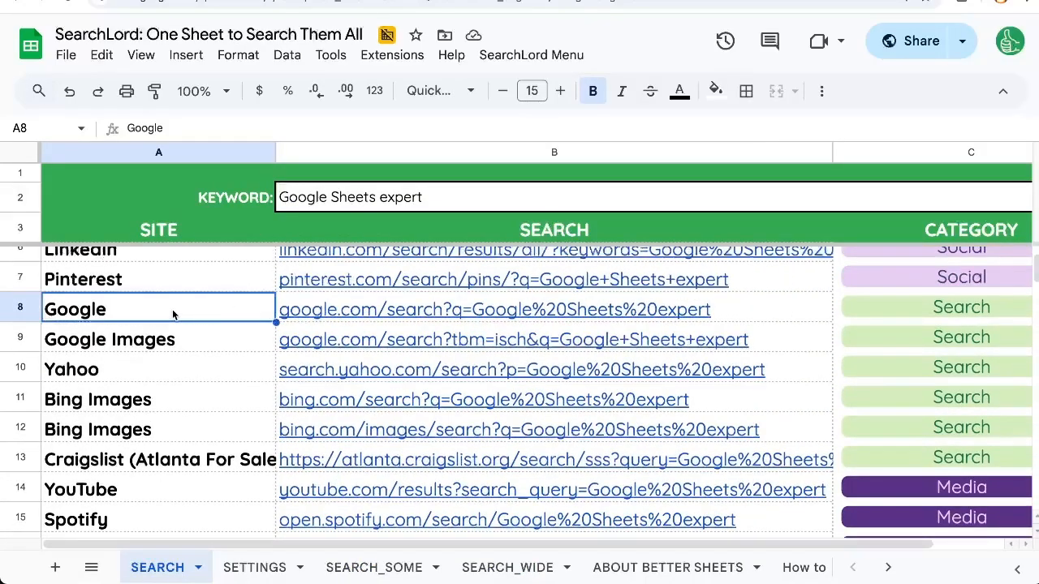
pyautogui.scroll(2, 172, 310)
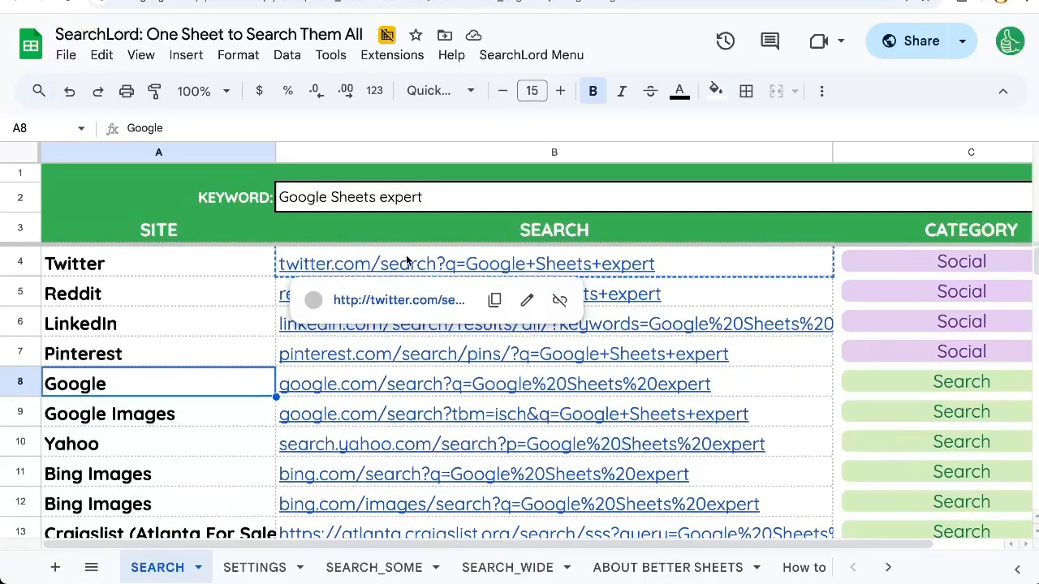
pyautogui.click(408, 260)
pyautogui.click(658, 298)
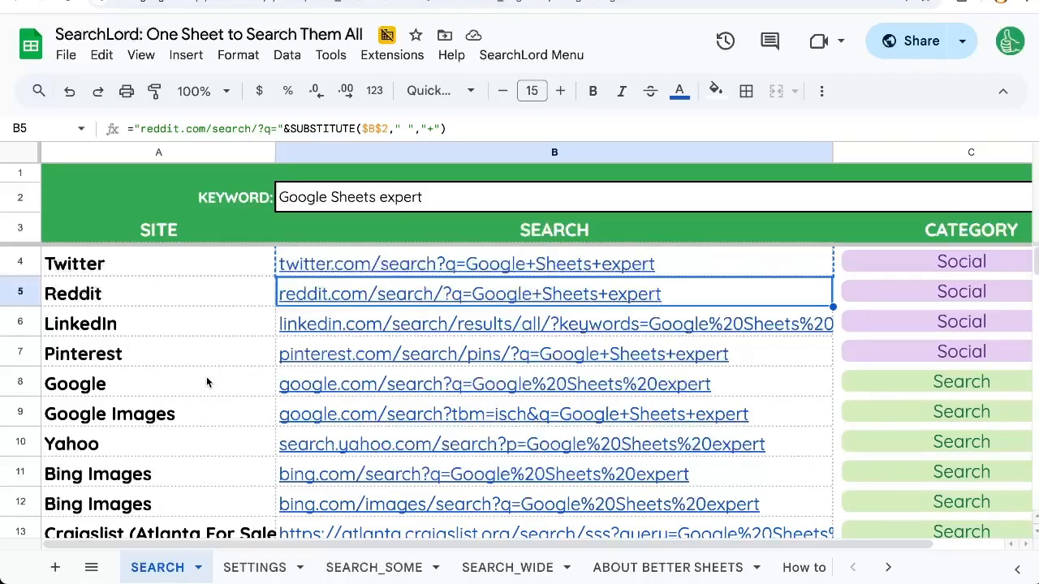
# Look through the SEARCH sheet's further sites, from the knowledge sites to marketplaces such as Walmart, Aliexpress and Gumroad.
pyautogui.scroll(-5, 204, 377)
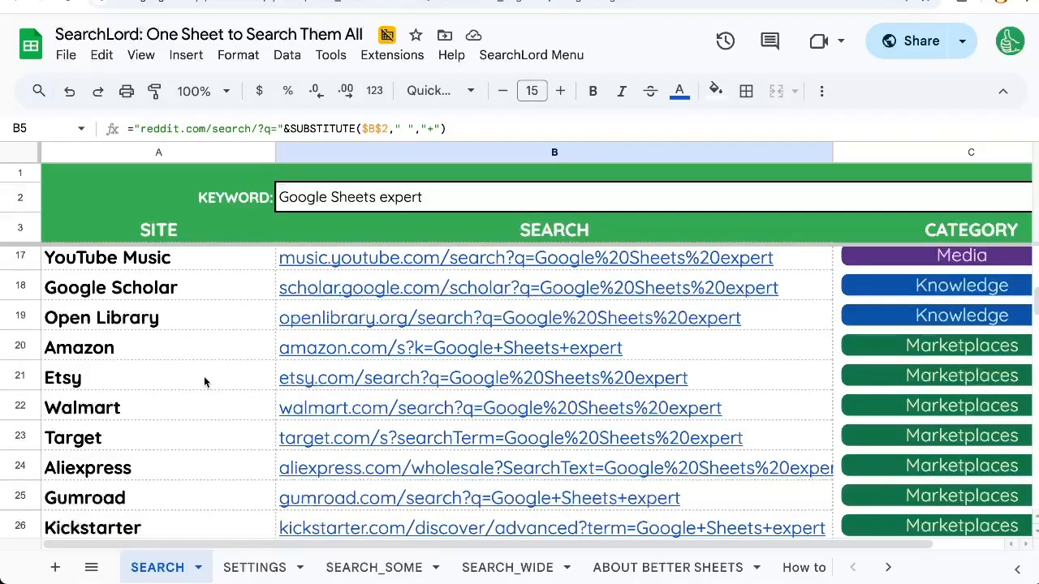
pyautogui.scroll(-1, 204, 376)
pyautogui.click(204, 376)
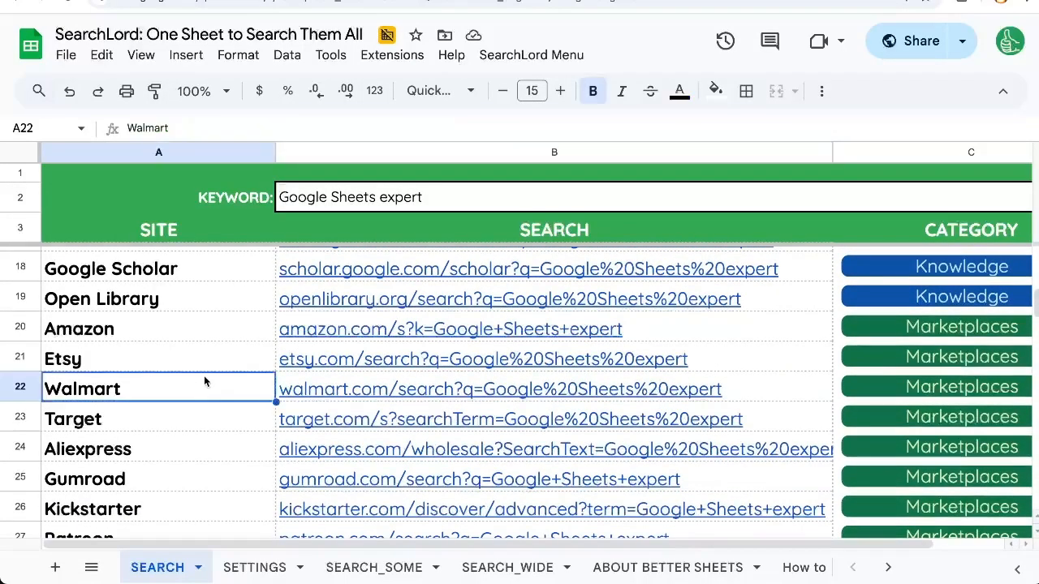
pyautogui.click(209, 453)
pyautogui.click(209, 479)
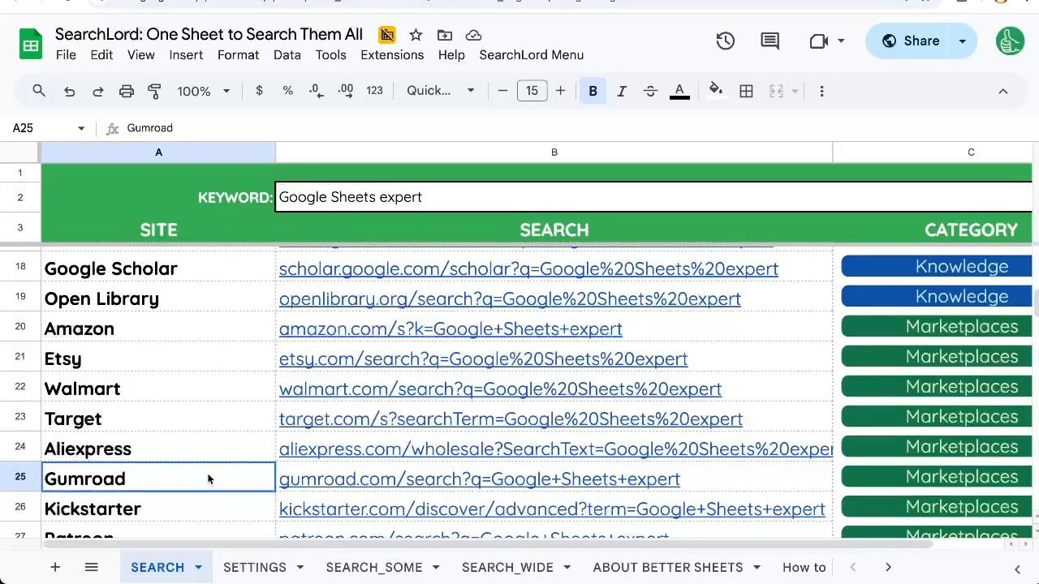
pyautogui.scroll(-1, 208, 480)
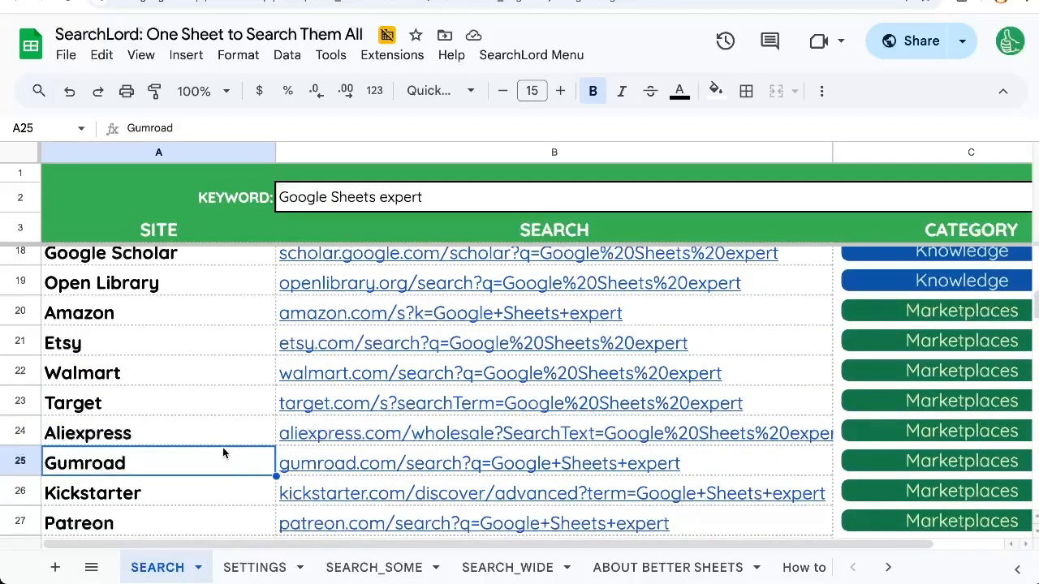